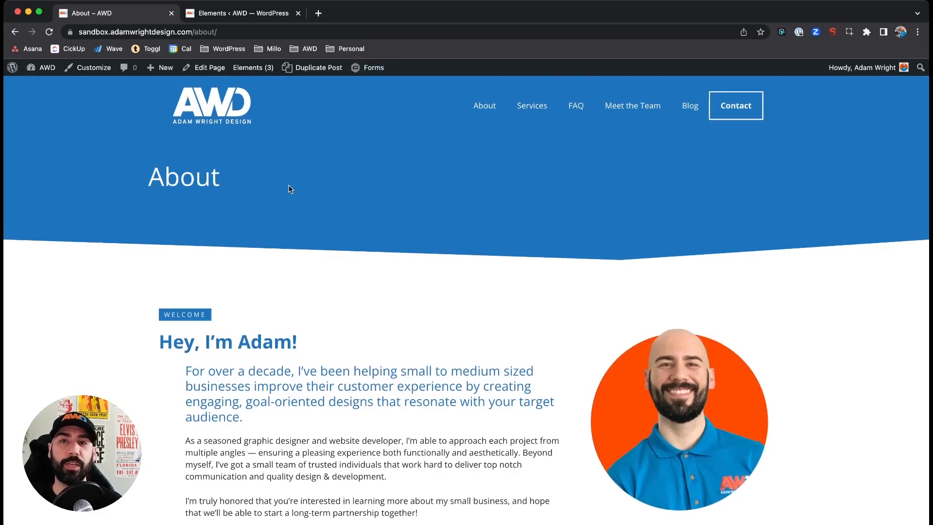
Step: Open the Page Hero element used by the About page for editing in a new browser tab
{"action": "left_click", "coordinate": [544, 106]}
{"action": "left_click", "coordinate": [489, 108]}
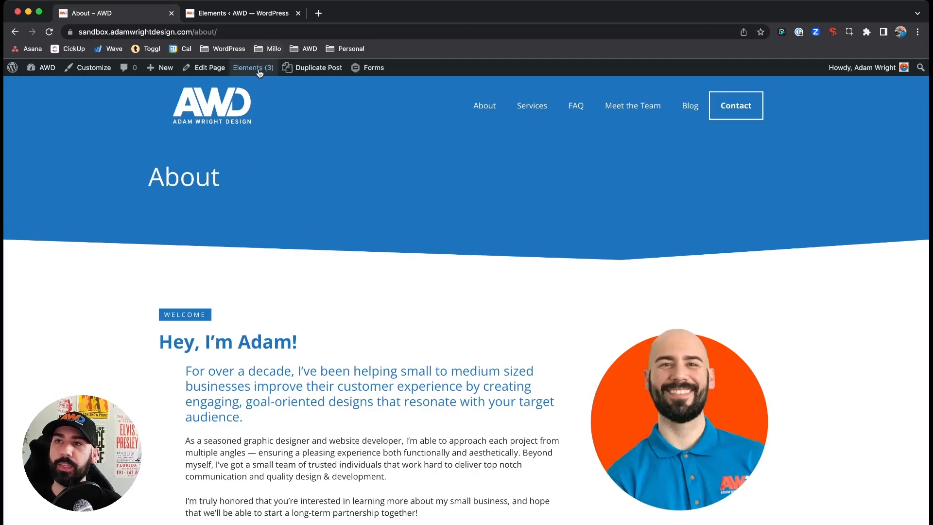
{"action": "mouse_move", "coordinate": [246, 73]}
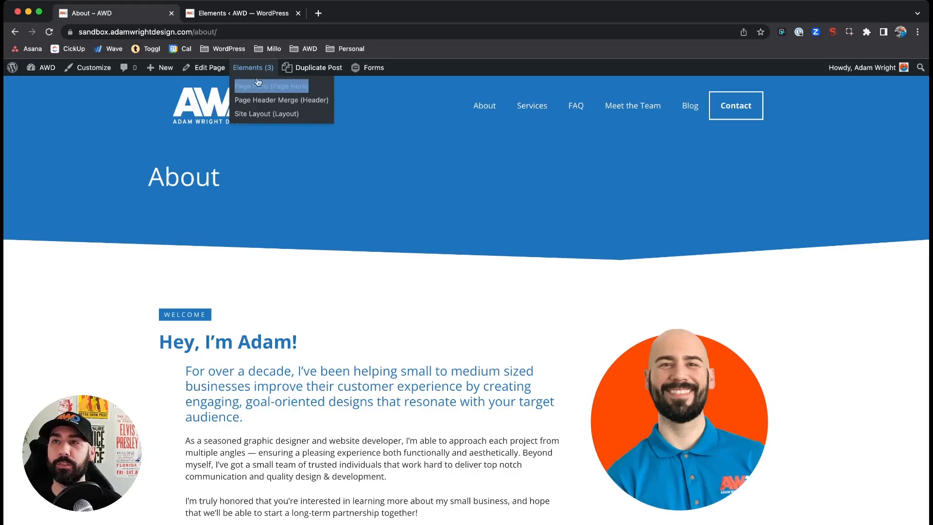
{"action": "left_click", "coordinate": [257, 81], "text": "super"}
{"action": "left_click", "coordinate": [260, 14]}
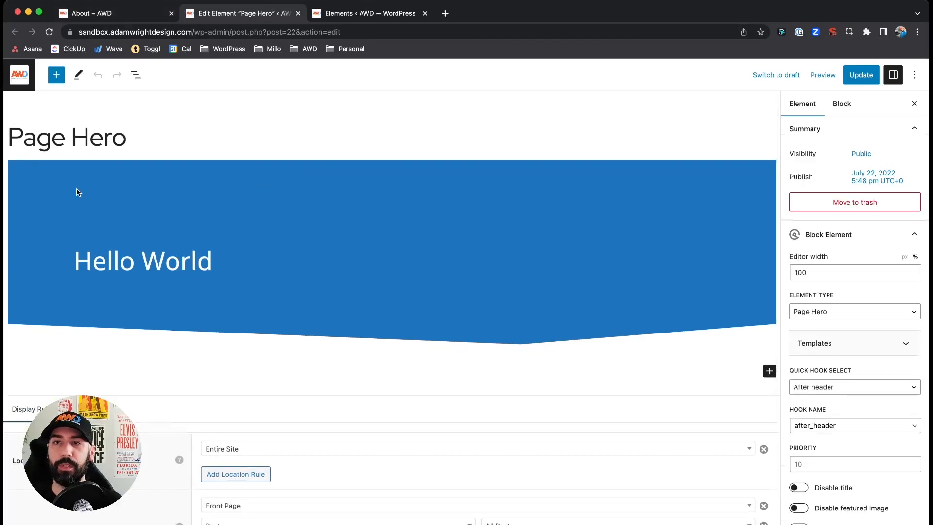
Step: Set the background image of the hero's outer container to the laptop-with-code photo from the media library
{"action": "left_click", "coordinate": [32, 168]}
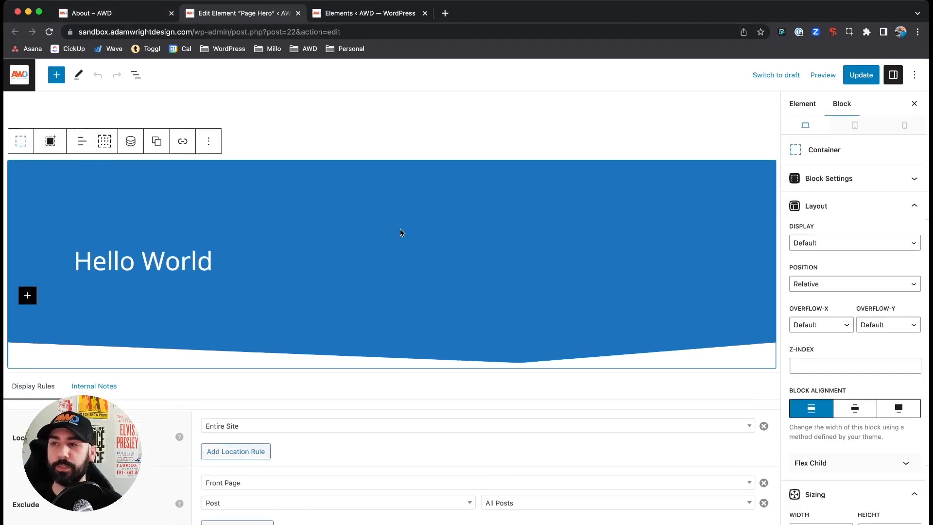
{"action": "scroll", "coordinate": [845, 425], "scroll_direction": "down", "scroll_amount": 10}
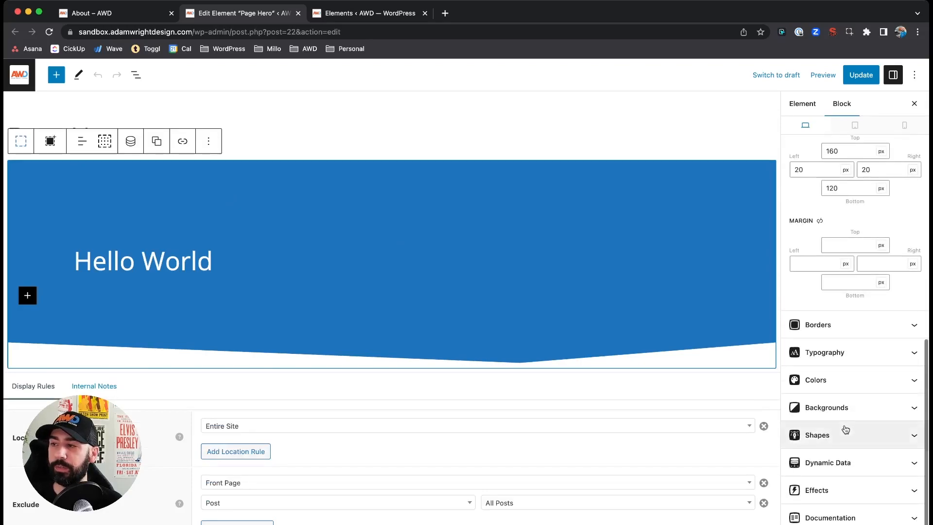
{"action": "left_click", "coordinate": [860, 408]}
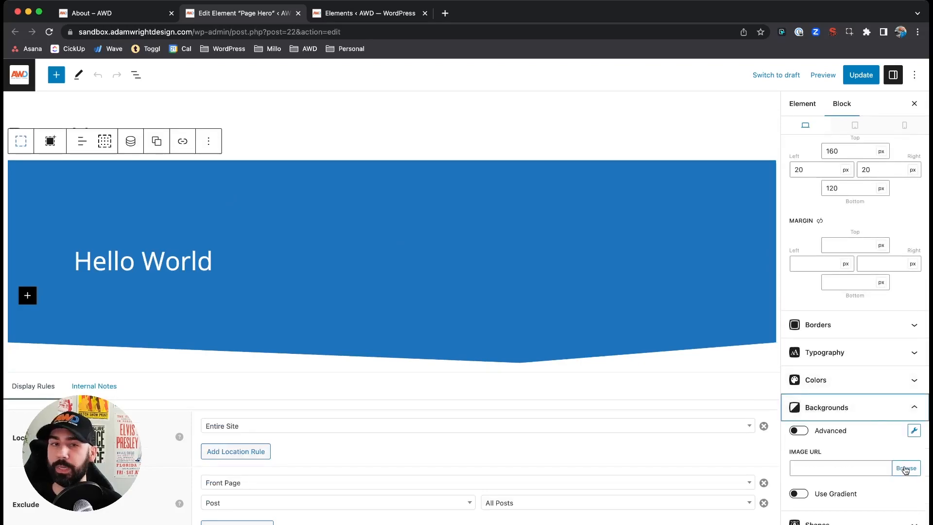
{"action": "scroll", "coordinate": [904, 471], "scroll_direction": "down", "scroll_amount": 3}
{"action": "left_click", "coordinate": [905, 378]}
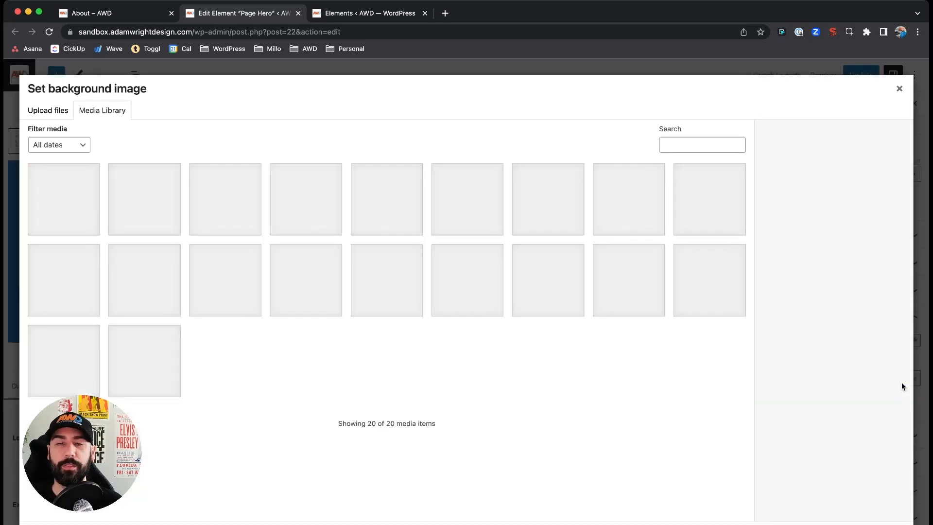
{"action": "left_click", "coordinate": [327, 219]}
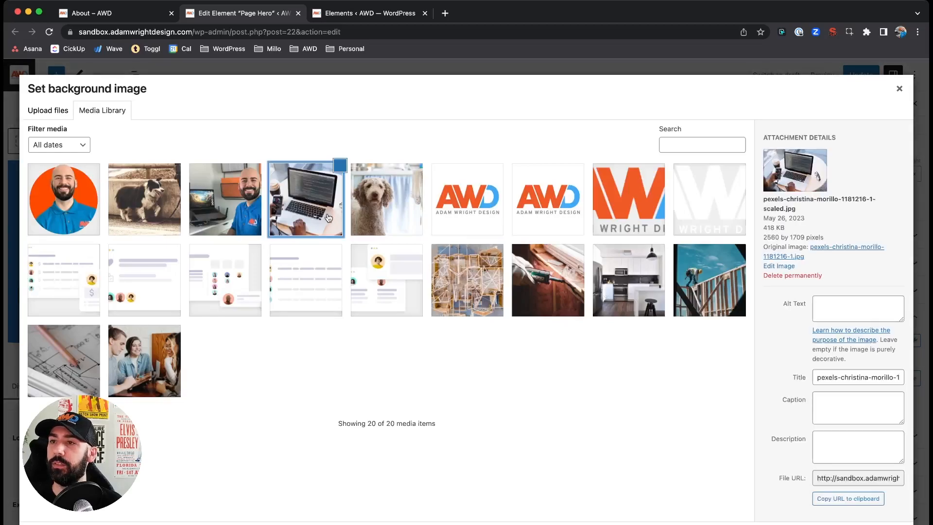
{"action": "left_click", "coordinate": [867, 523]}
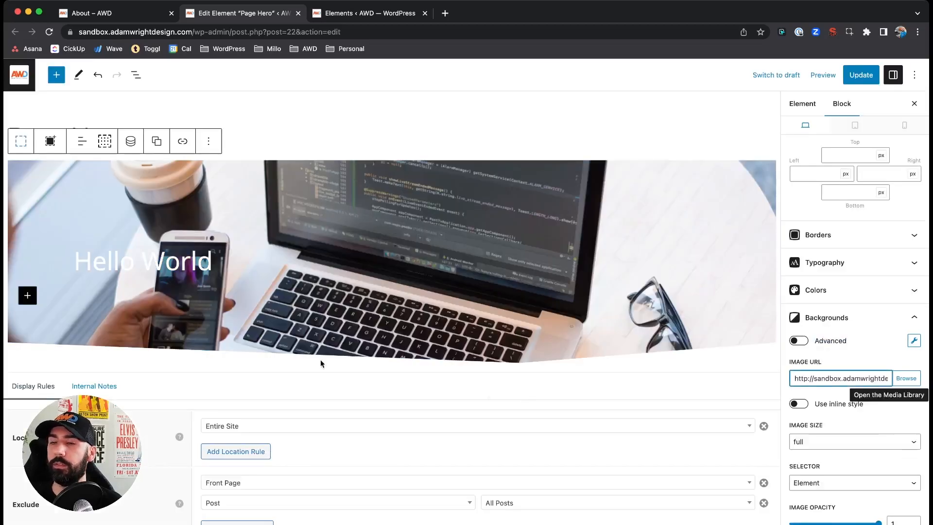
Step: Set the hero background's image opacity to 0.14 and update the Page Hero element
{"action": "scroll", "coordinate": [855, 369], "scroll_direction": "up", "scroll_amount": 5}
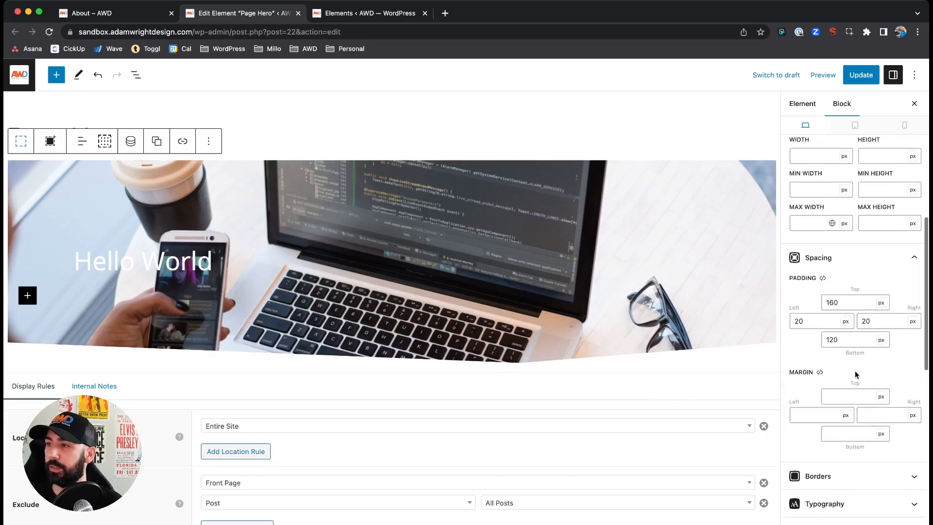
{"action": "scroll", "coordinate": [855, 374], "scroll_direction": "down", "scroll_amount": 5}
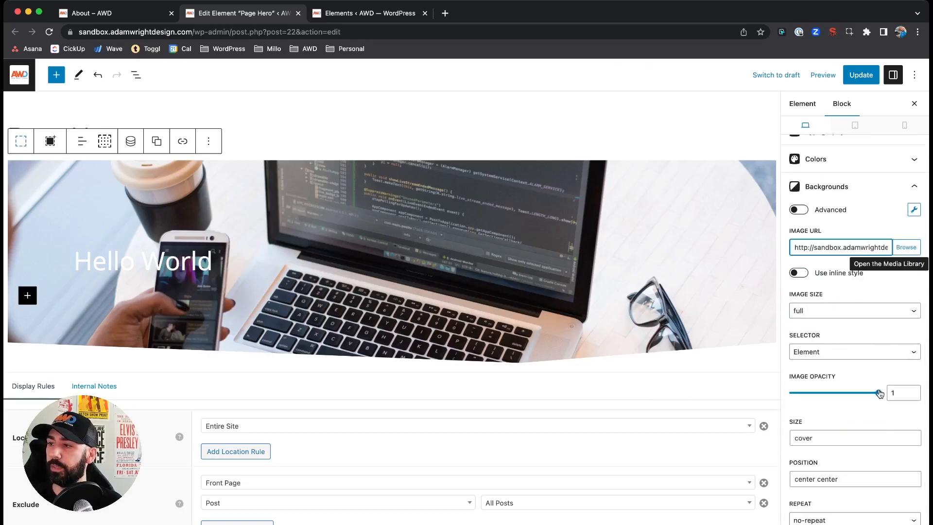
{"action": "left_click_drag", "start_coordinate": [880, 396], "coordinate": [803, 389]}
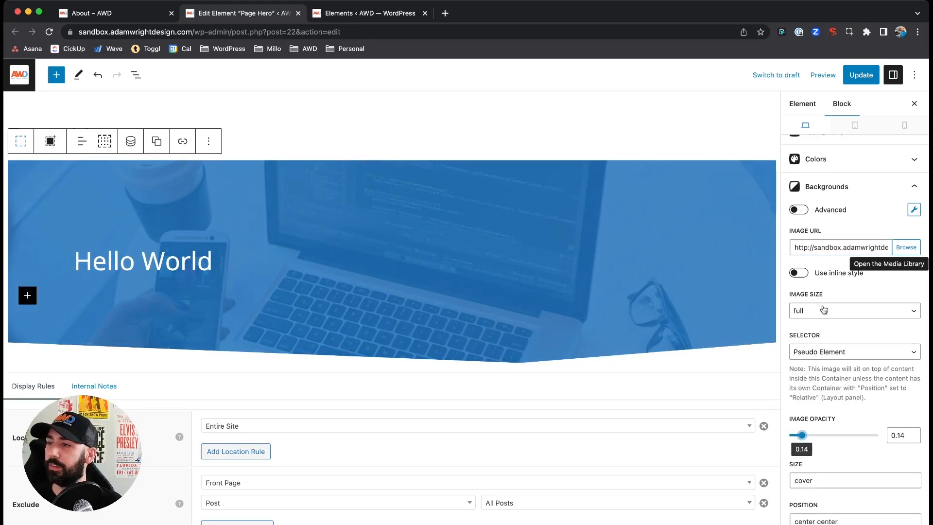
{"action": "scroll", "coordinate": [845, 310], "scroll_direction": "up", "scroll_amount": 2}
{"action": "left_click", "coordinate": [849, 75]}
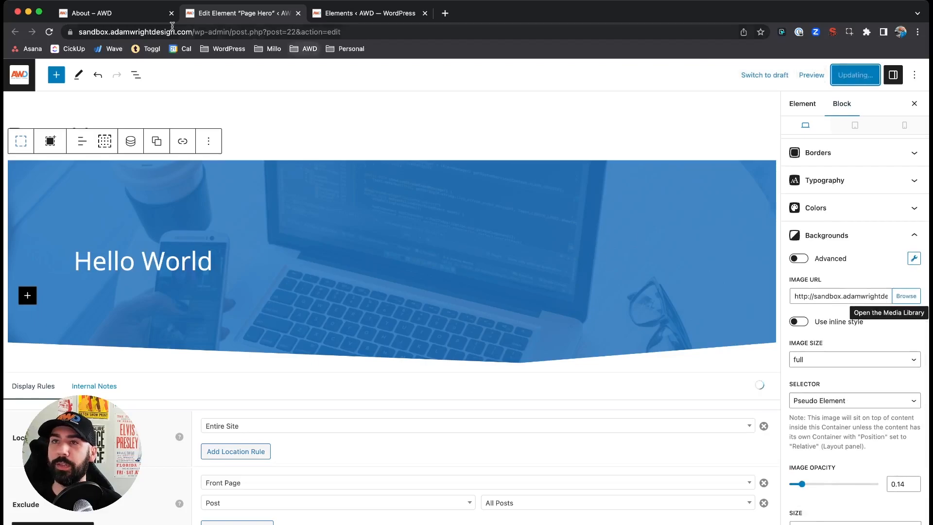
Step: Reload the live About page and check the hero background on the Services, FAQ, Meet the Team and About pages
{"action": "left_click", "coordinate": [97, 13]}
{"action": "key", "text": "super+r"}
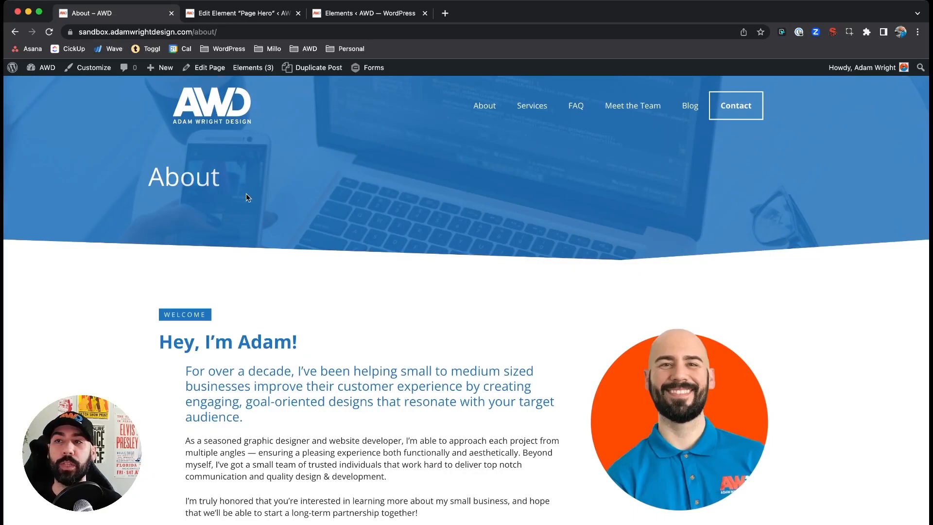
{"action": "left_click", "coordinate": [543, 107]}
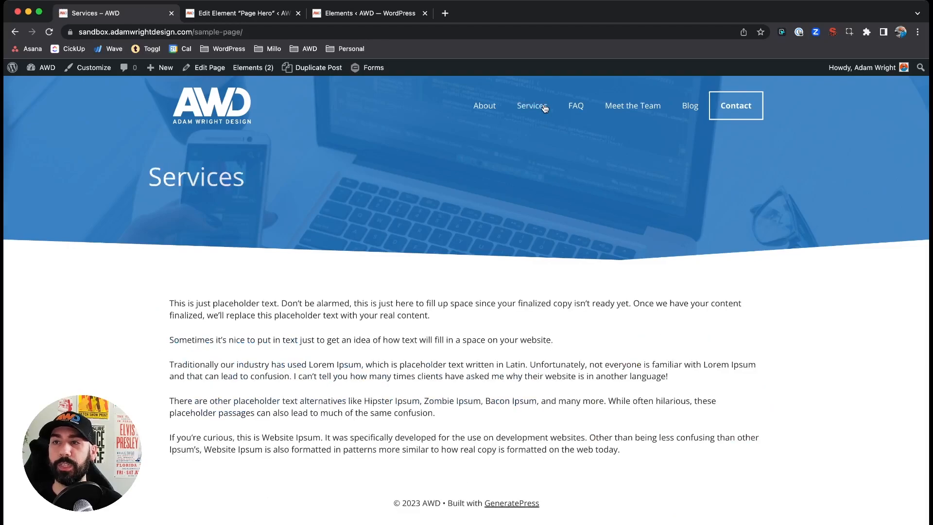
{"action": "left_click", "coordinate": [575, 107]}
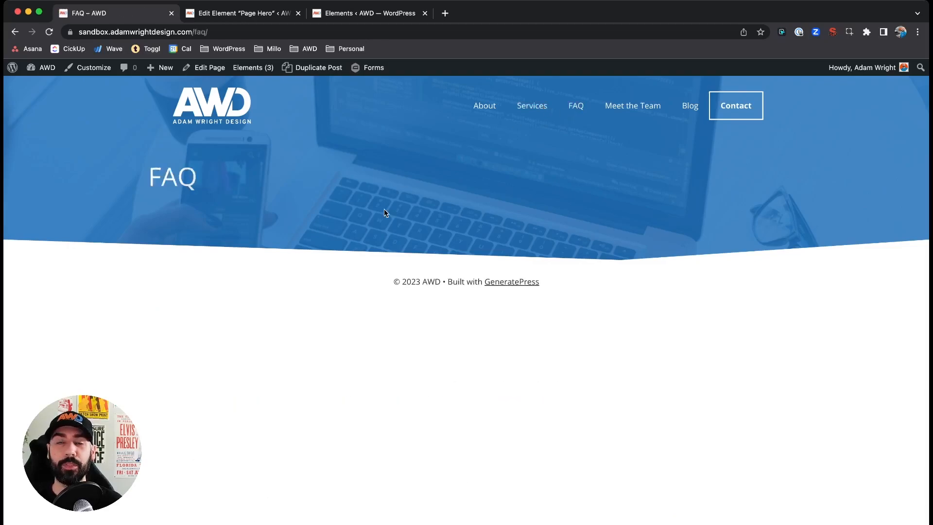
{"action": "left_click", "coordinate": [634, 106]}
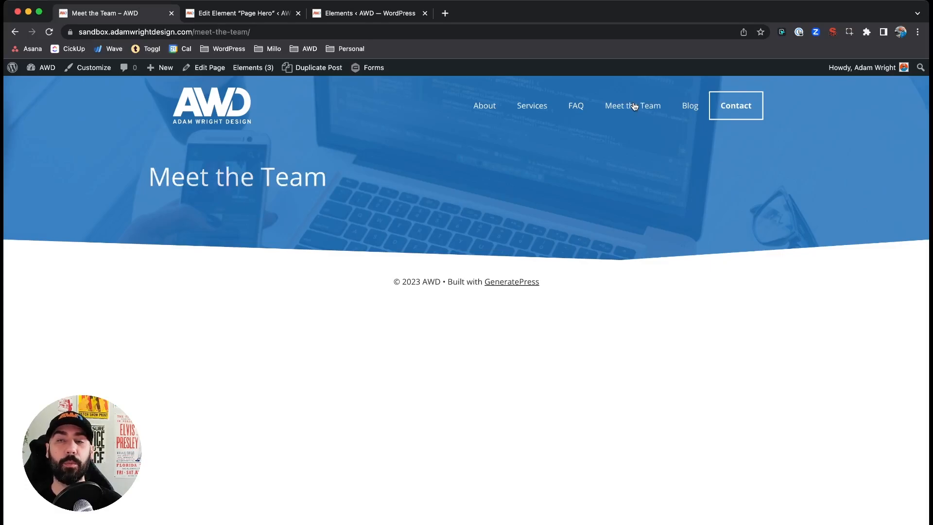
{"action": "left_click", "coordinate": [529, 106]}
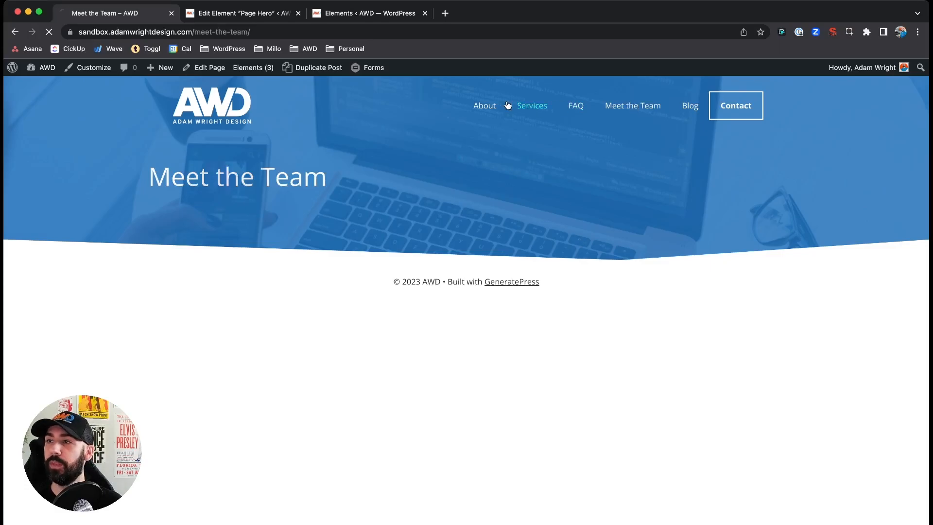
{"action": "left_click", "coordinate": [475, 107]}
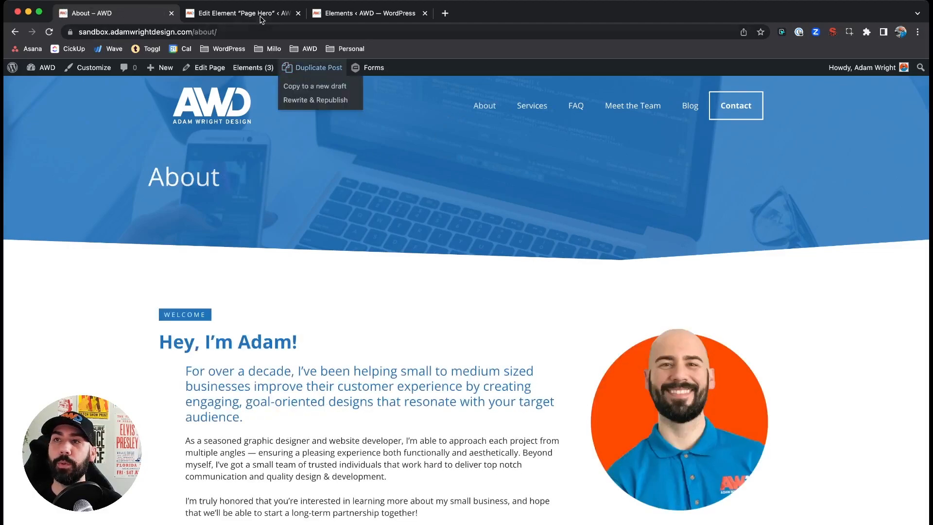
Step: Set the hero container's dynamic background image to Featured image with the fallback image enabled, and update the element
{"action": "left_click", "coordinate": [262, 15]}
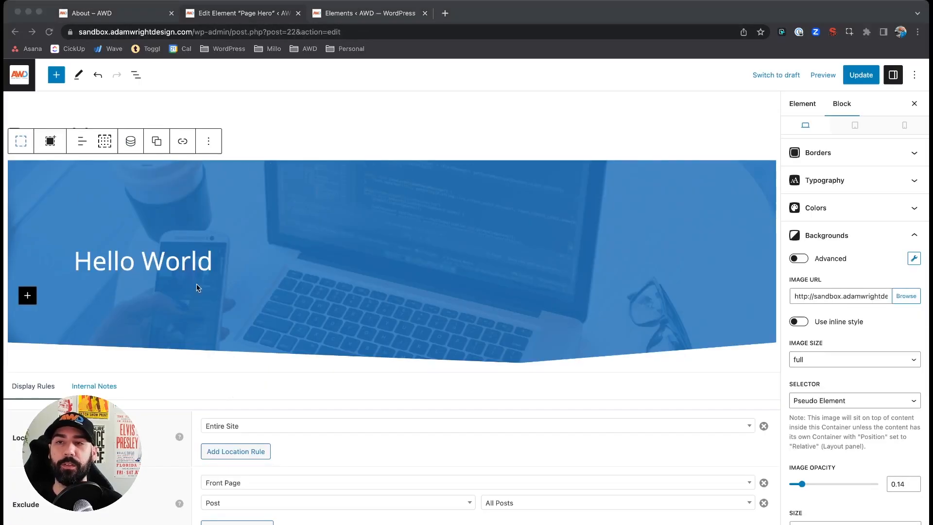
{"action": "left_click", "coordinate": [196, 284]}
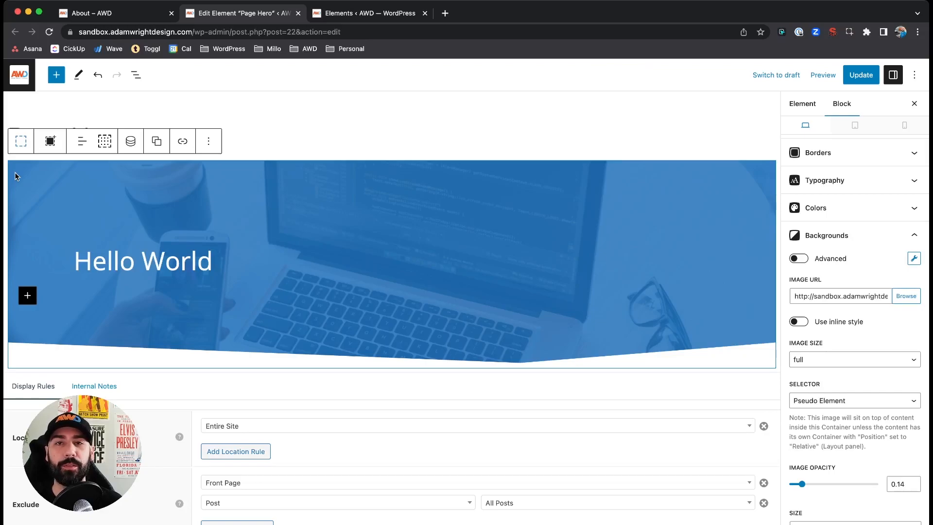
{"action": "left_click", "coordinate": [131, 144]}
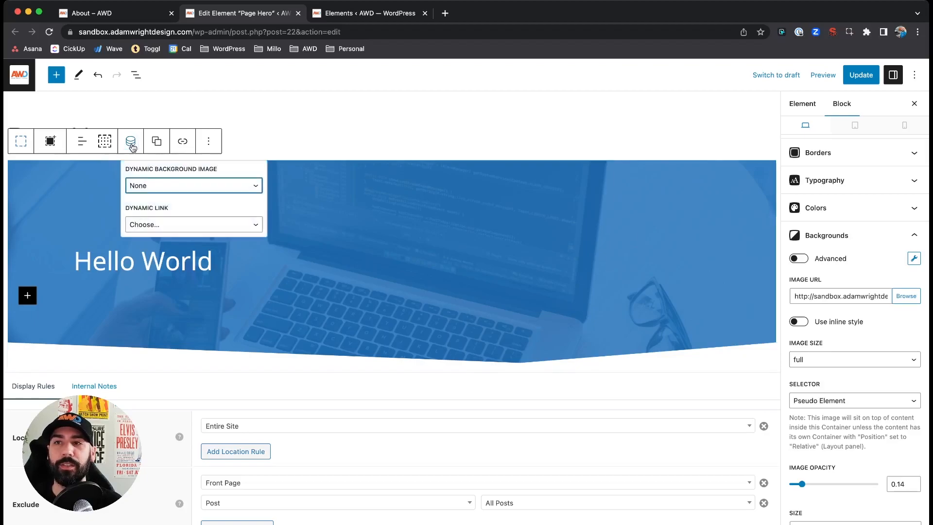
{"action": "left_click", "coordinate": [156, 201]}
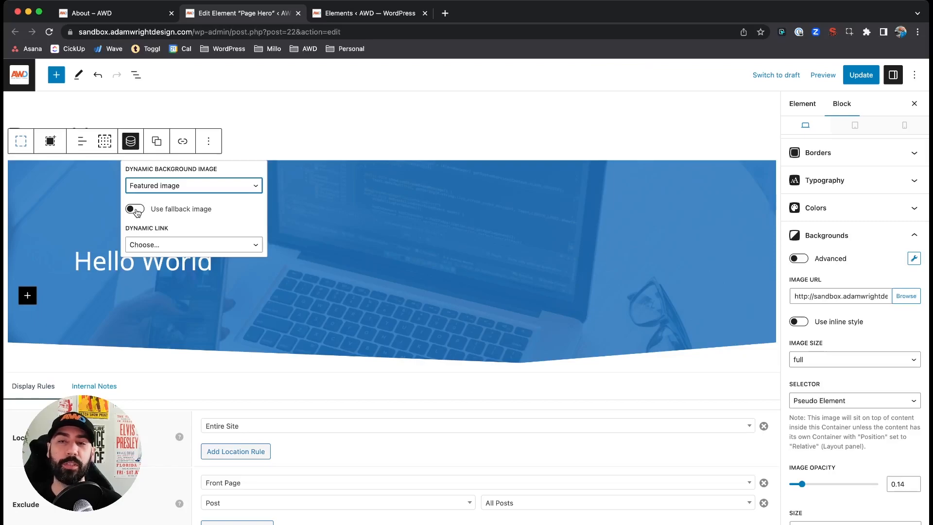
{"action": "left_click", "coordinate": [135, 210]}
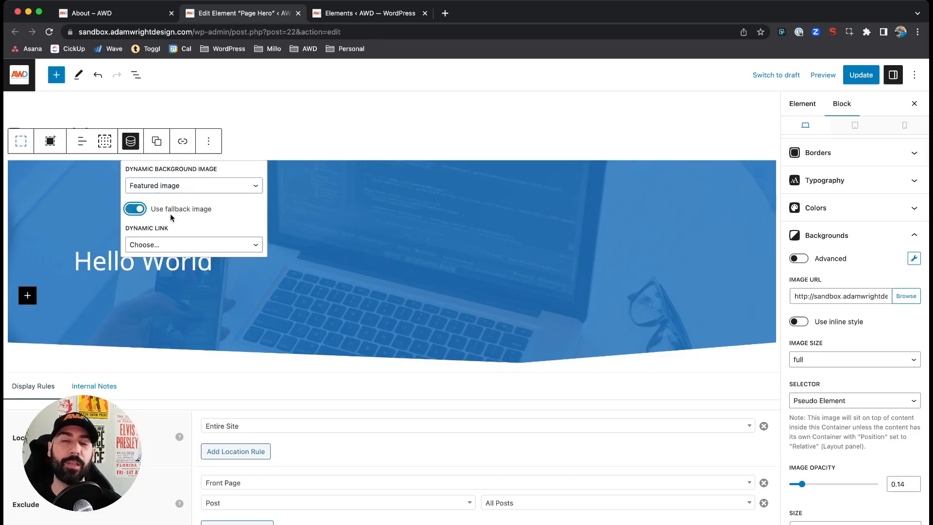
{"action": "left_click", "coordinate": [75, 205]}
{"action": "left_click", "coordinate": [860, 75]}
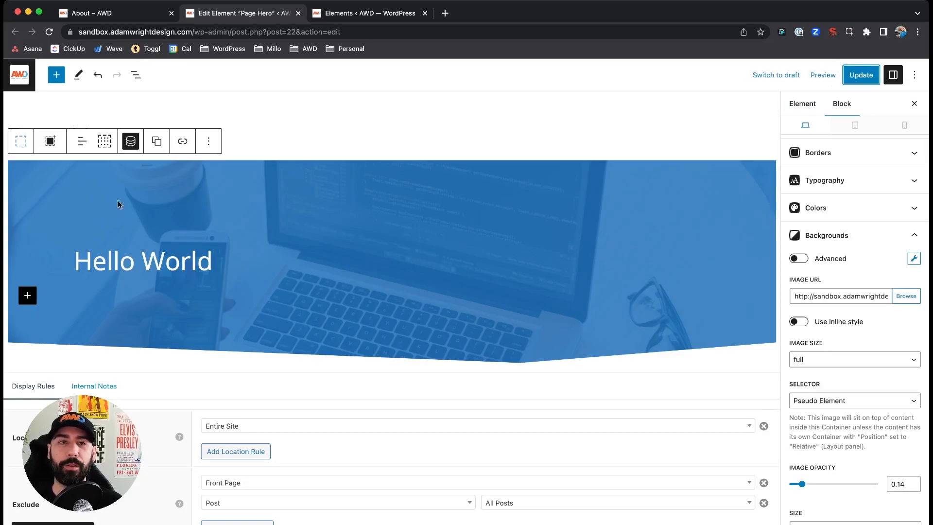
Step: Reload the live site and check the hero background on the Services and About pages again
{"action": "left_click", "coordinate": [139, 13]}
{"action": "key", "text": "super+r"}
{"action": "left_click", "coordinate": [532, 105]}
{"action": "left_click", "coordinate": [489, 108]}
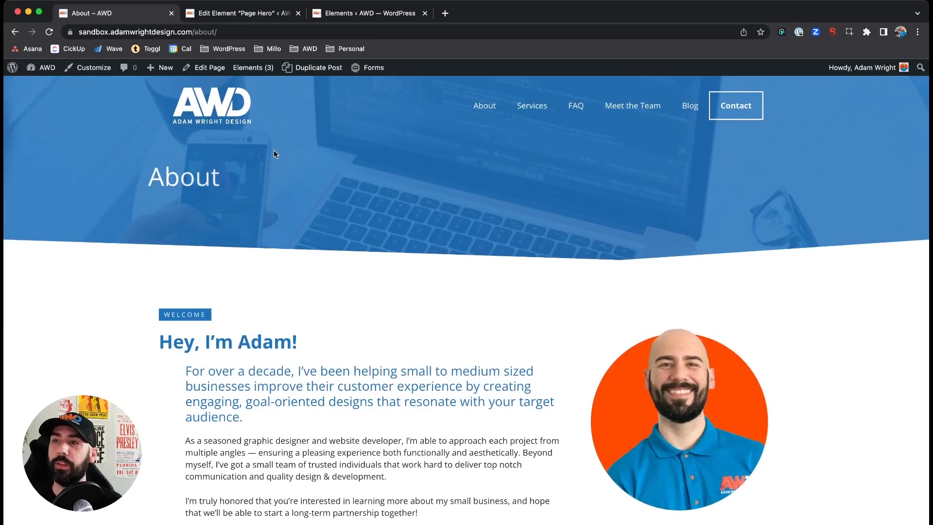
Step: Open the About page for editing, set the white kitchen photo as its featured image, and update the page
{"action": "left_click", "coordinate": [210, 68]}
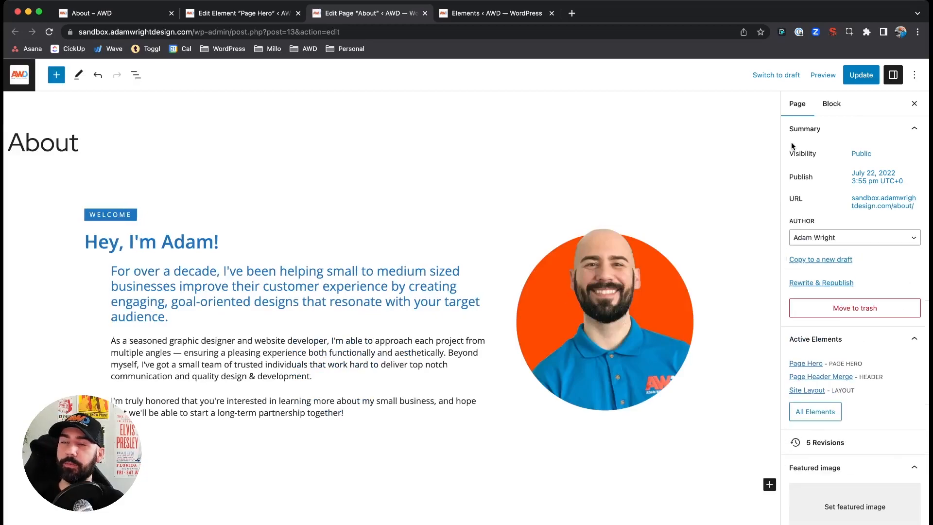
{"action": "scroll", "coordinate": [822, 350], "scroll_direction": "down", "scroll_amount": 3}
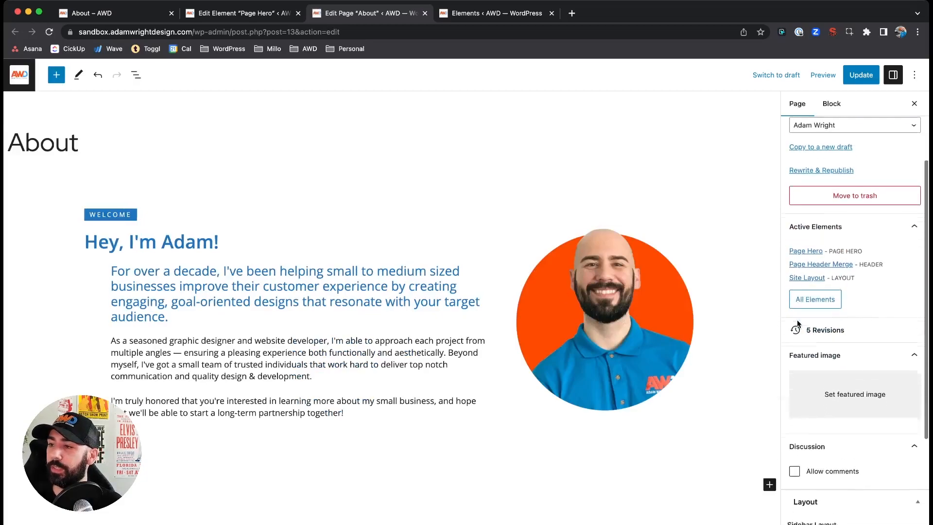
{"action": "left_click", "coordinate": [836, 377]}
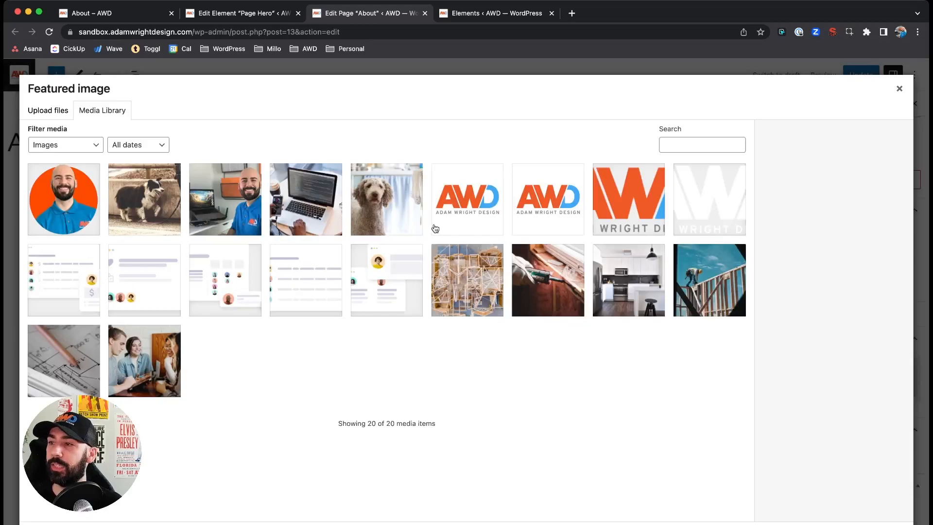
{"action": "left_click", "coordinate": [645, 292]}
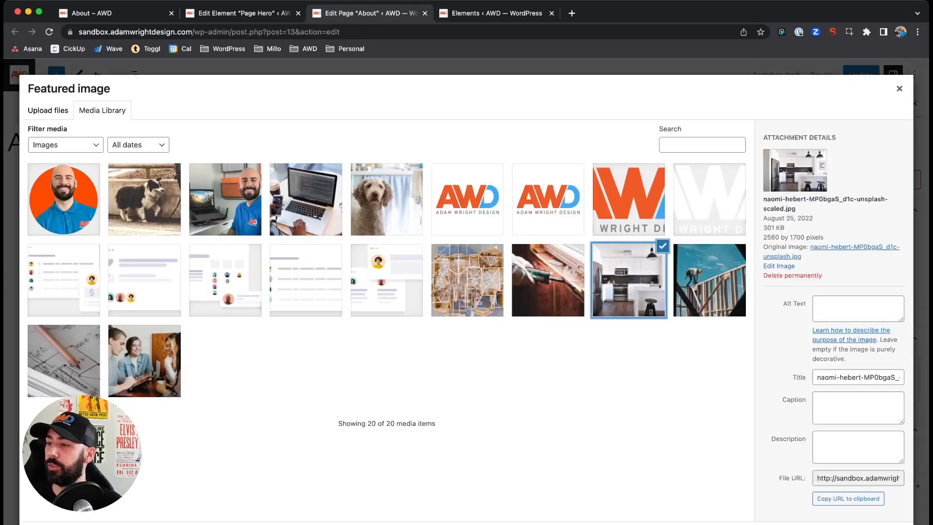
{"action": "left_click", "coordinate": [869, 524]}
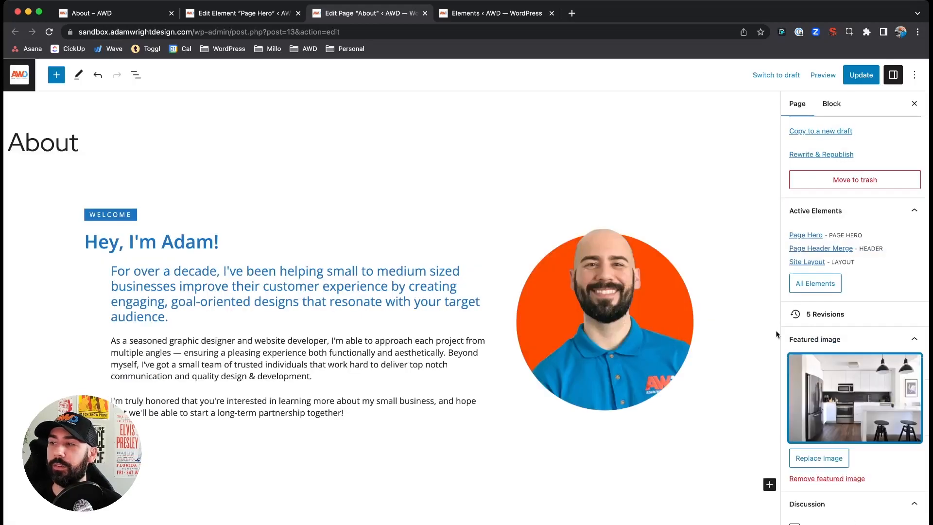
{"action": "left_click", "coordinate": [861, 75]}
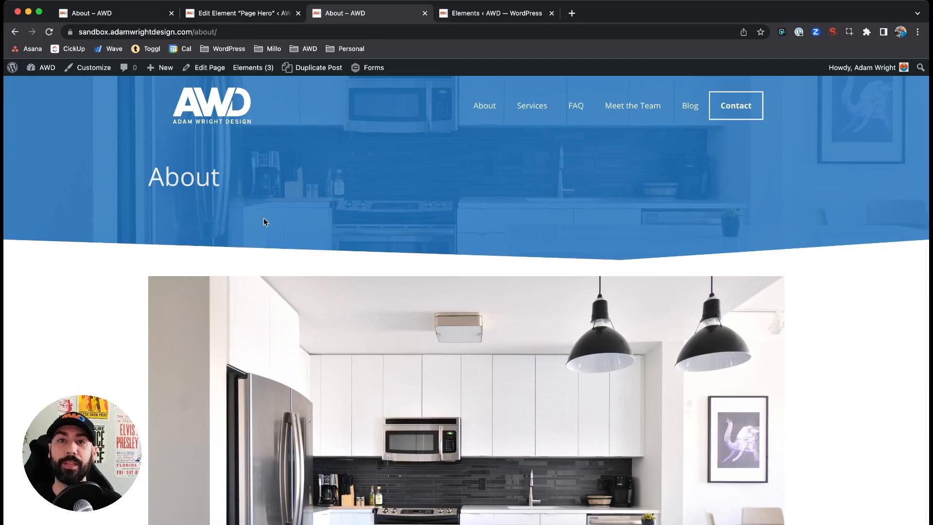
Step: Compare the live Services page hero with the About page, and examine the area below the About hero
{"action": "left_click", "coordinate": [532, 112]}
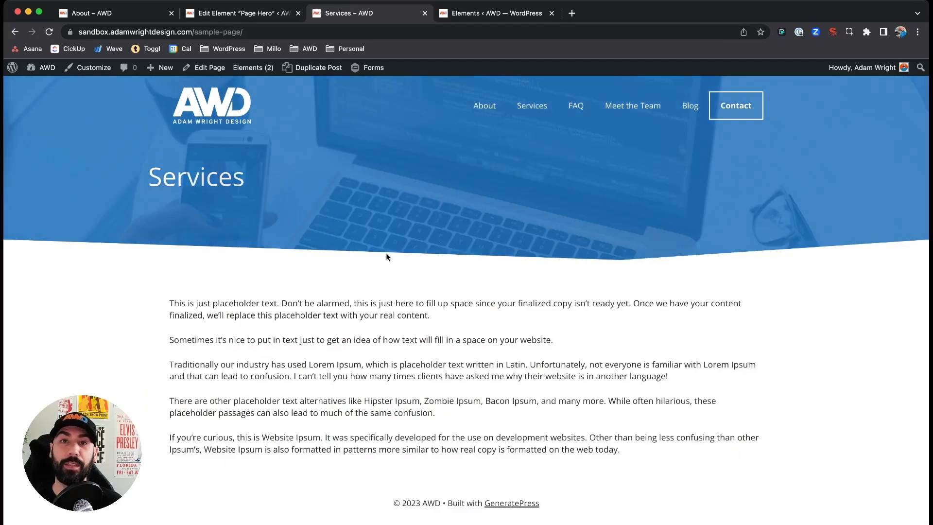
{"action": "left_click", "coordinate": [484, 106]}
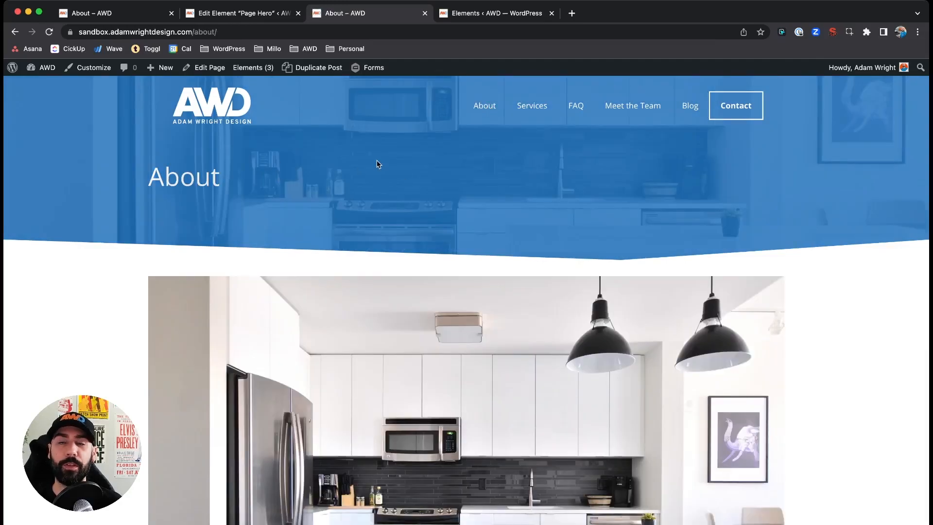
{"action": "scroll", "coordinate": [360, 235], "scroll_direction": "down", "scroll_amount": 4}
{"action": "scroll", "coordinate": [360, 234], "scroll_direction": "up", "scroll_amount": 1}
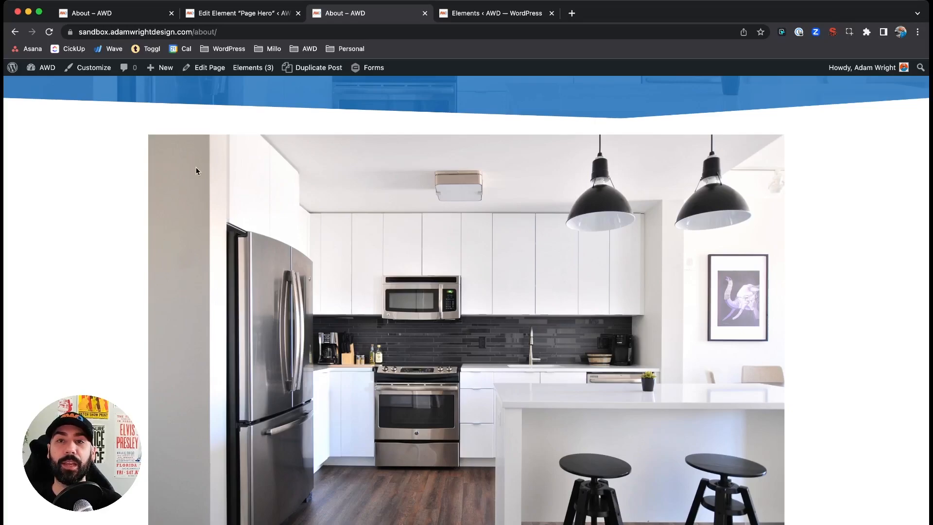
Step: Open the Site Layout element for editing, disable the Featured Image in it, and update the element
{"action": "mouse_move", "coordinate": [253, 73]}
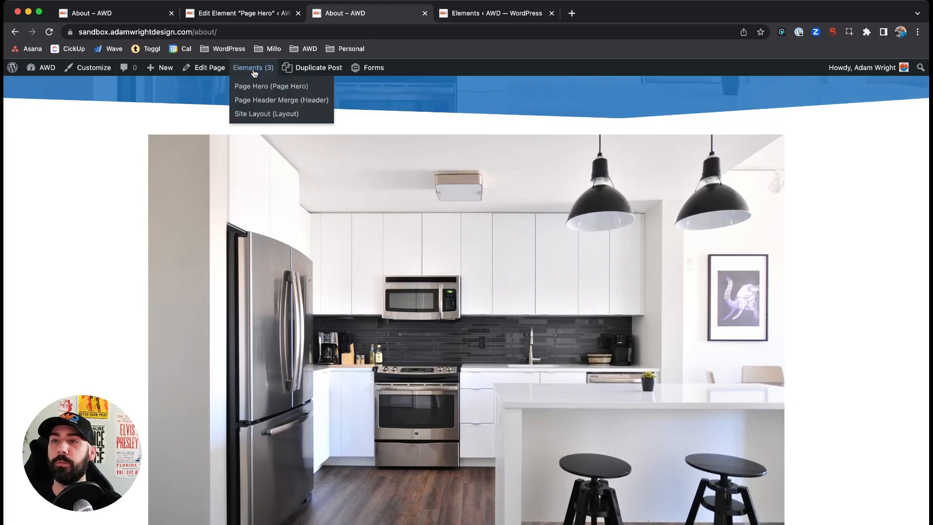
{"action": "left_click", "coordinate": [249, 114], "text": "super"}
{"action": "left_click", "coordinate": [467, 13]}
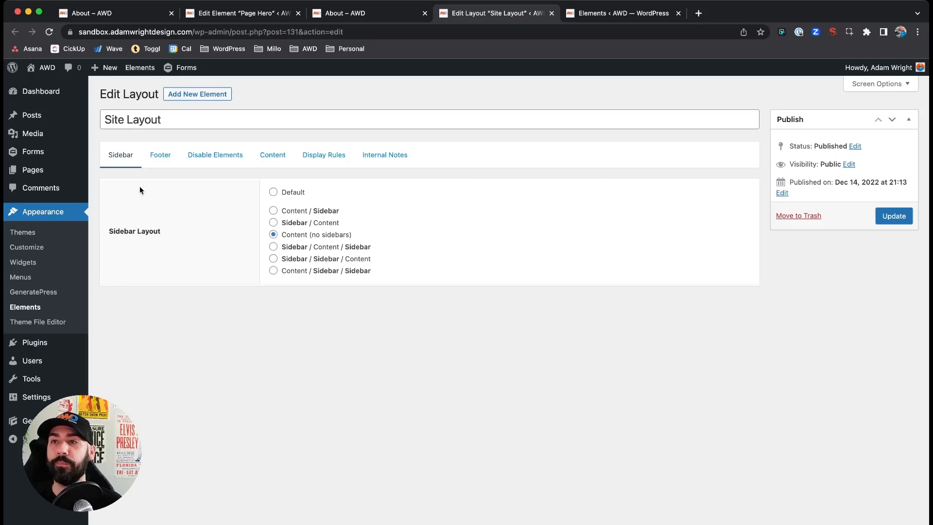
{"action": "left_click", "coordinate": [208, 156]}
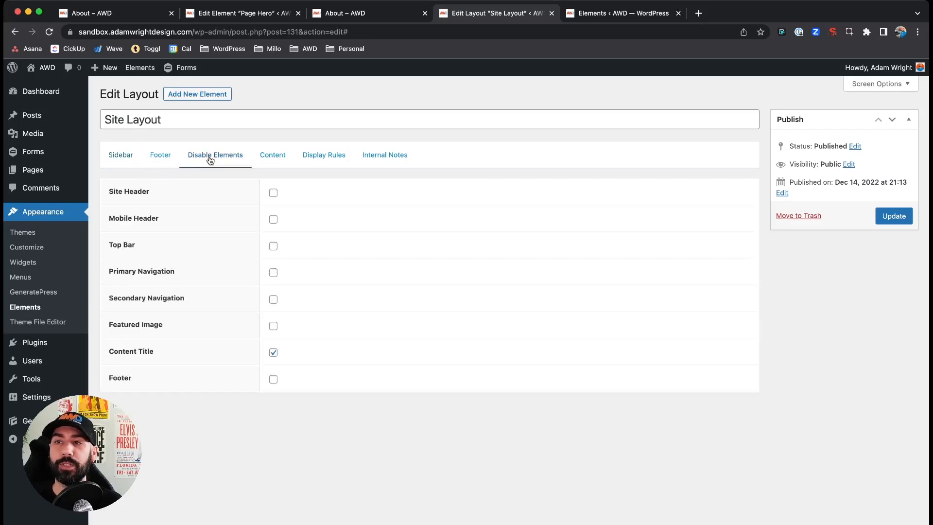
{"action": "left_click", "coordinate": [273, 326]}
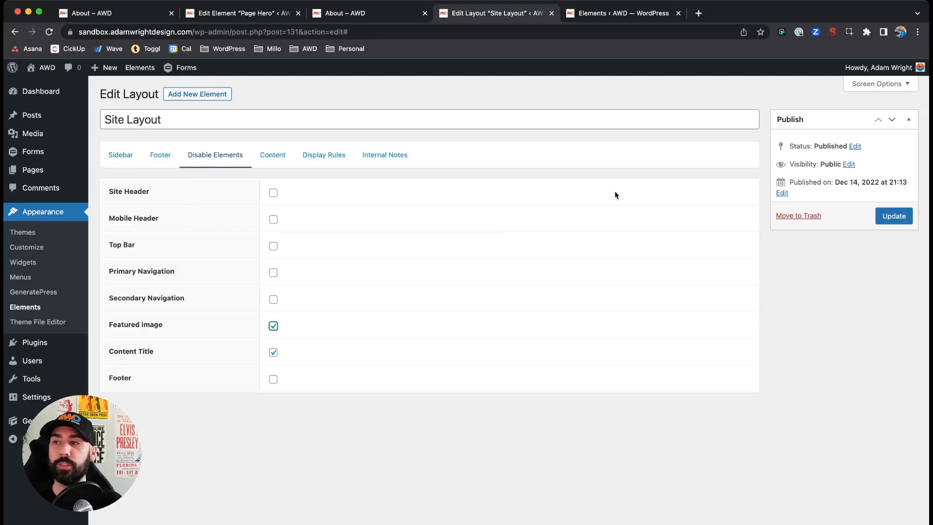
{"action": "left_click", "coordinate": [900, 217]}
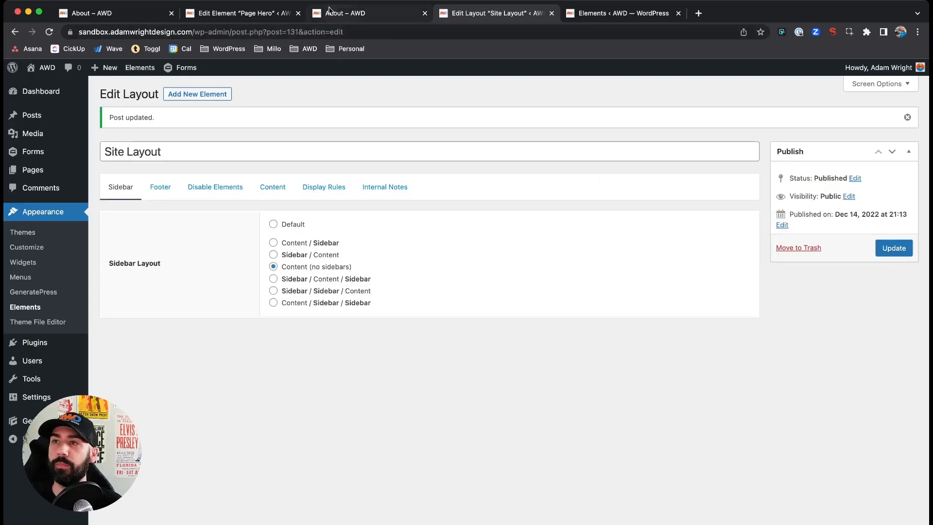
Step: Reload the live About page and check the area below the hero for the featured image
{"action": "left_click", "coordinate": [337, 13]}
{"action": "key", "text": "super+r"}
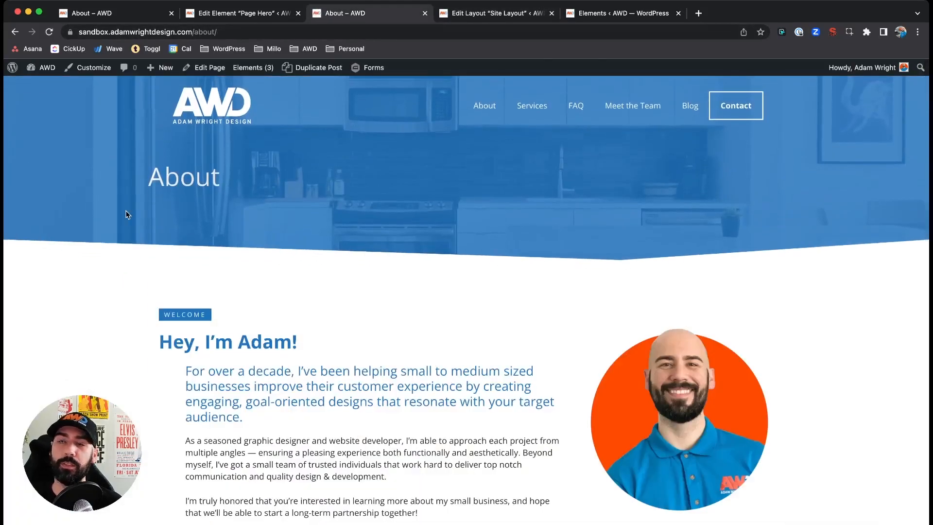
{"action": "scroll", "coordinate": [128, 215], "scroll_direction": "down", "scroll_amount": 1}
{"action": "scroll", "coordinate": [128, 214], "scroll_direction": "up", "scroll_amount": 1}
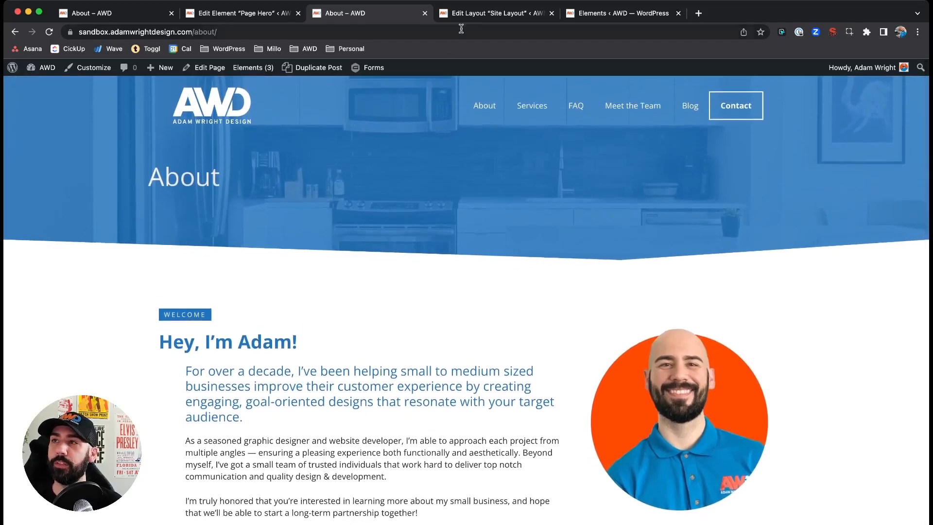
Step: Review the Site Layout element's disabled elements and its display rules
{"action": "left_click", "coordinate": [611, 15]}
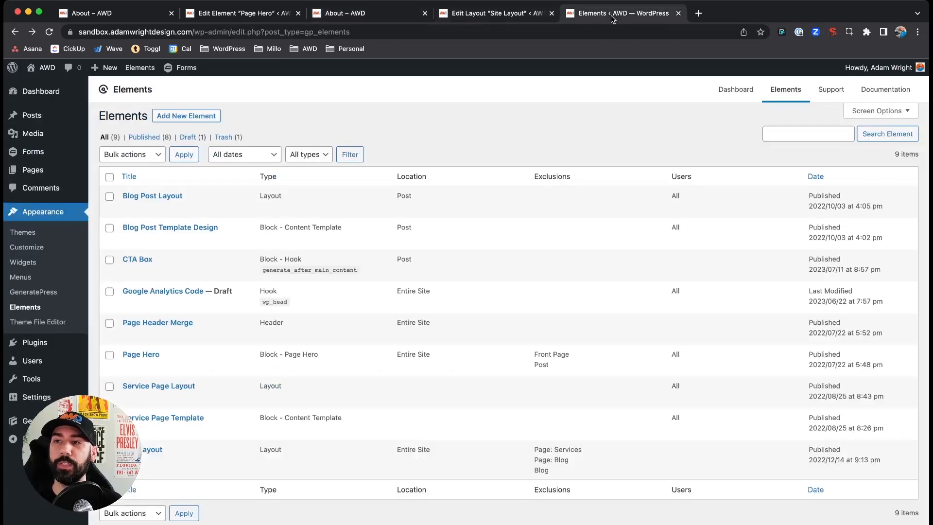
{"action": "left_click", "coordinate": [495, 13]}
{"action": "left_click", "coordinate": [211, 191]}
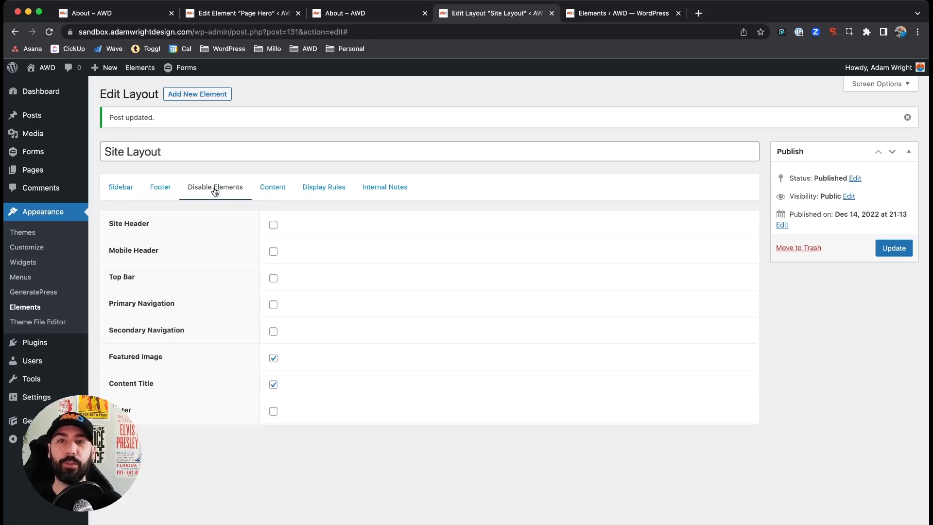
{"action": "left_click", "coordinate": [331, 188]}
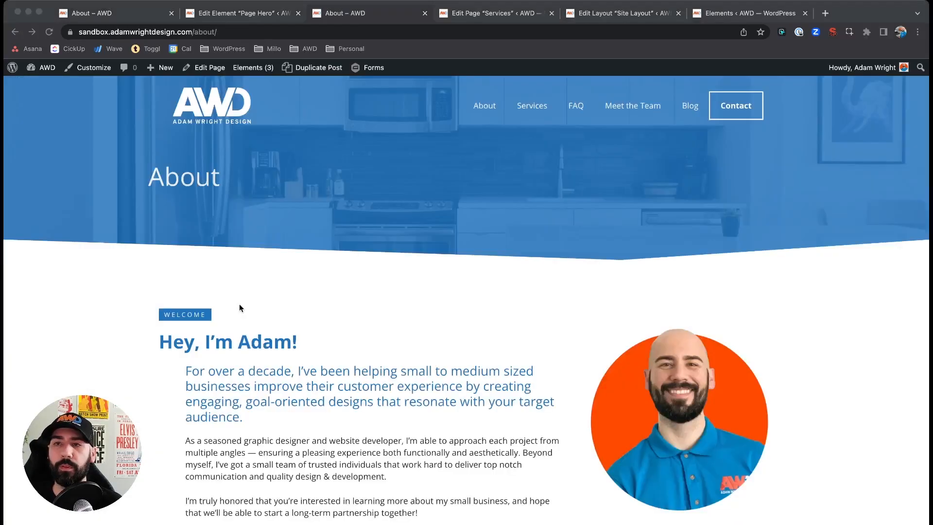
Step: Go to the live Services page and open that page for editing in a separate tab
{"action": "left_click", "coordinate": [240, 305]}
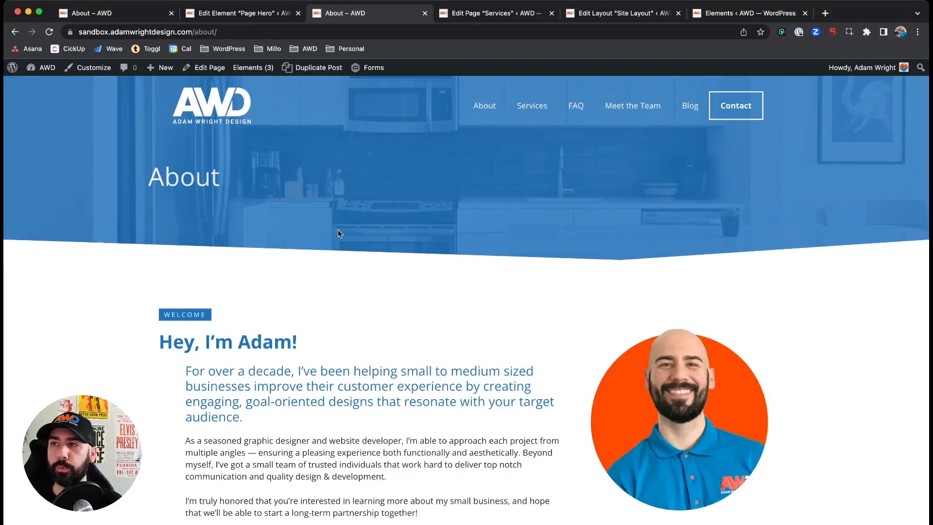
{"action": "left_click", "coordinate": [535, 105]}
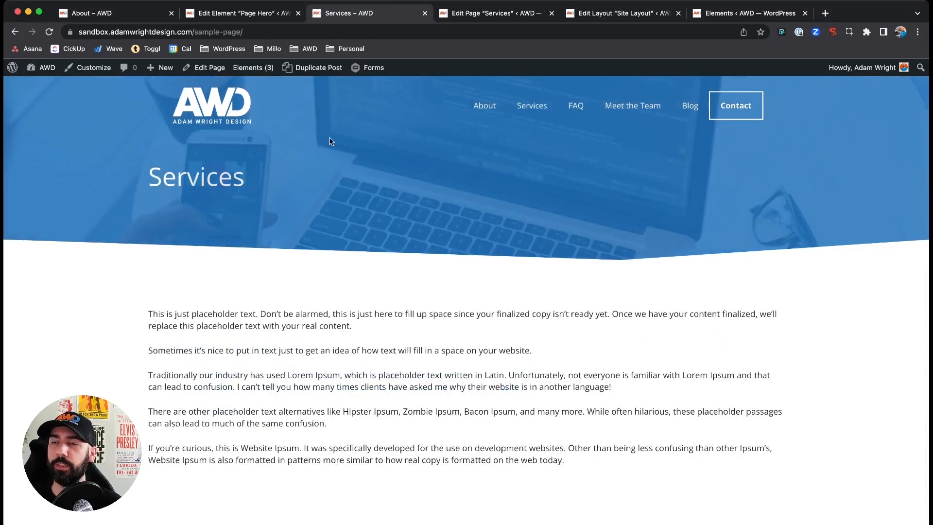
{"action": "left_click", "coordinate": [204, 67], "text": "super"}
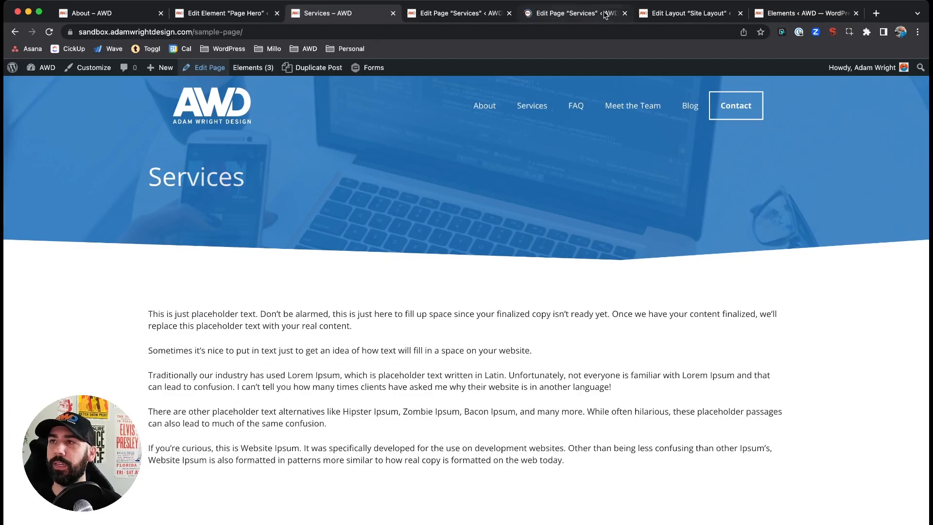
{"action": "left_click", "coordinate": [603, 15]}
Step: Set the photo of the pencil on a technical drawing as the Services page's featured image and update the page
{"action": "scroll", "coordinate": [908, 433], "scroll_direction": "down", "scroll_amount": 5}
{"action": "scroll", "coordinate": [855, 252], "scroll_direction": "down", "scroll_amount": 5}
{"action": "scroll", "coordinate": [855, 252], "scroll_direction": "up", "scroll_amount": 2}
{"action": "left_click", "coordinate": [855, 239]}
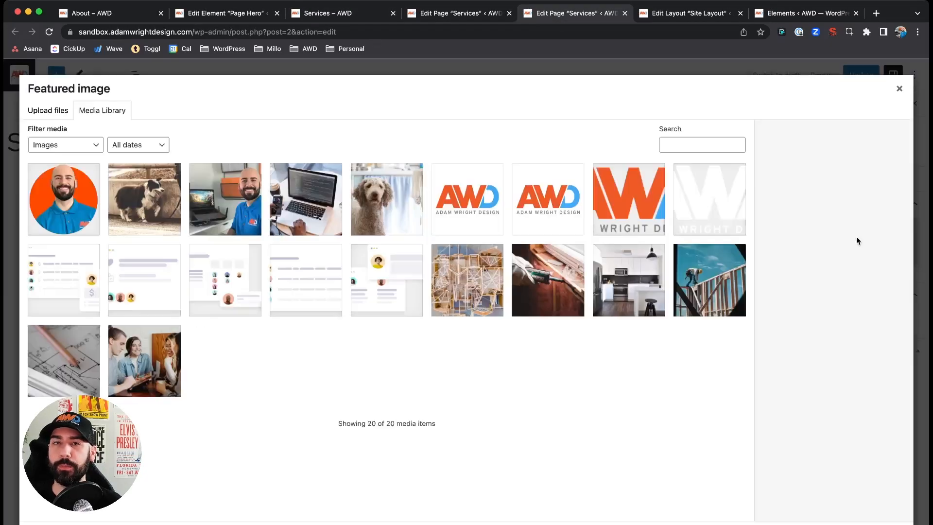
{"action": "left_click", "coordinate": [68, 367]}
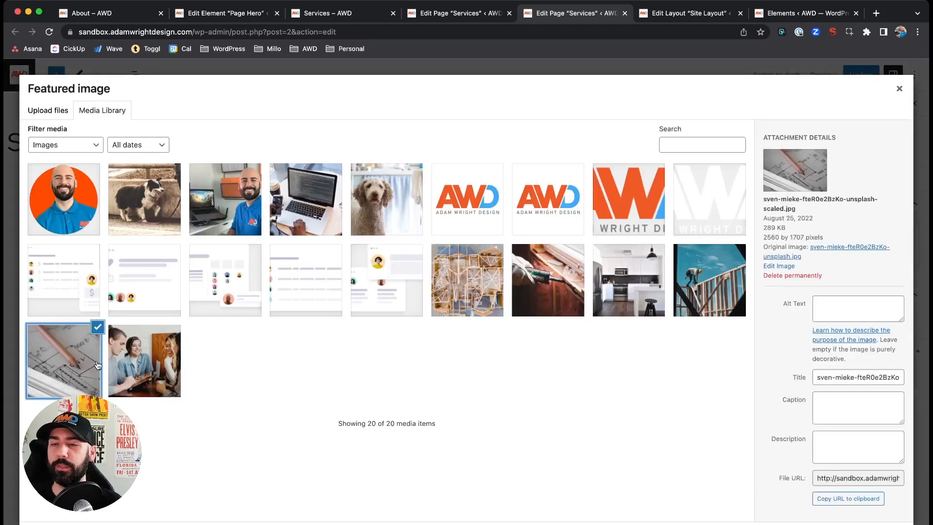
{"action": "left_click", "coordinate": [869, 524]}
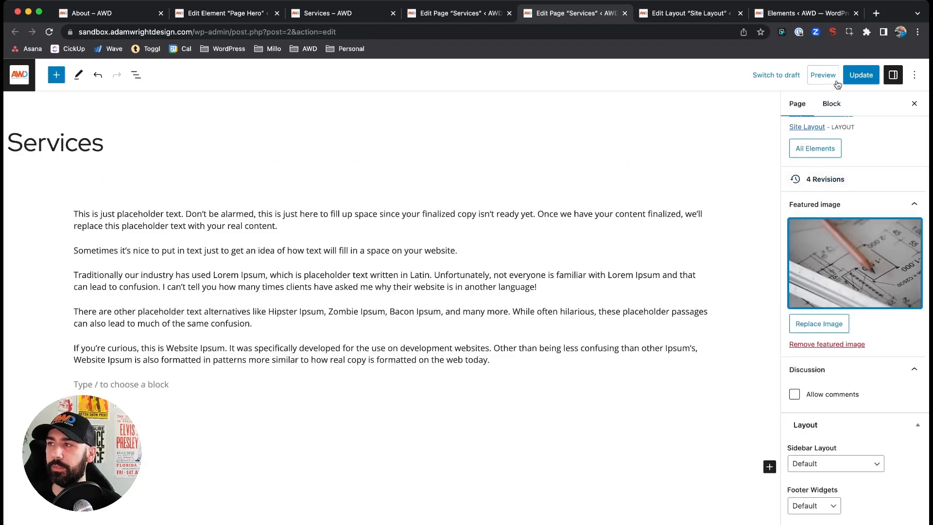
{"action": "left_click", "coordinate": [855, 76]}
Step: Reload the live Services page to check its hero background
{"action": "left_click", "coordinate": [344, 13]}
{"action": "key", "text": "super+r"}
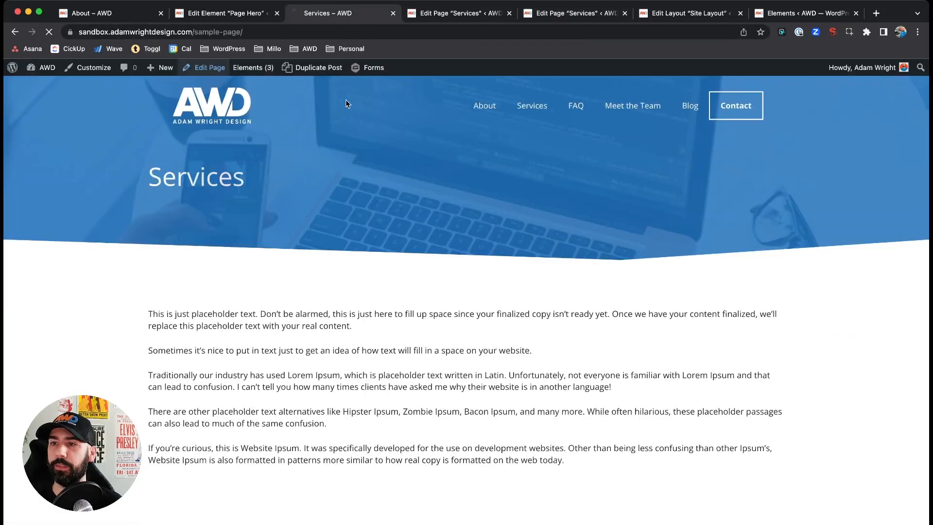